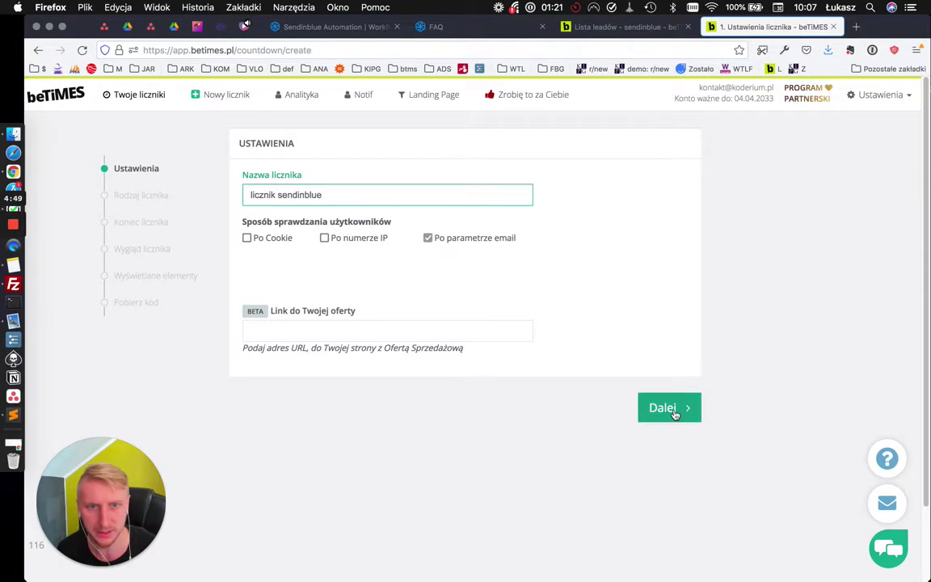
Save the licznik sendinblue settings and keep a per-person countdown of 15 minutes
click(679, 408)
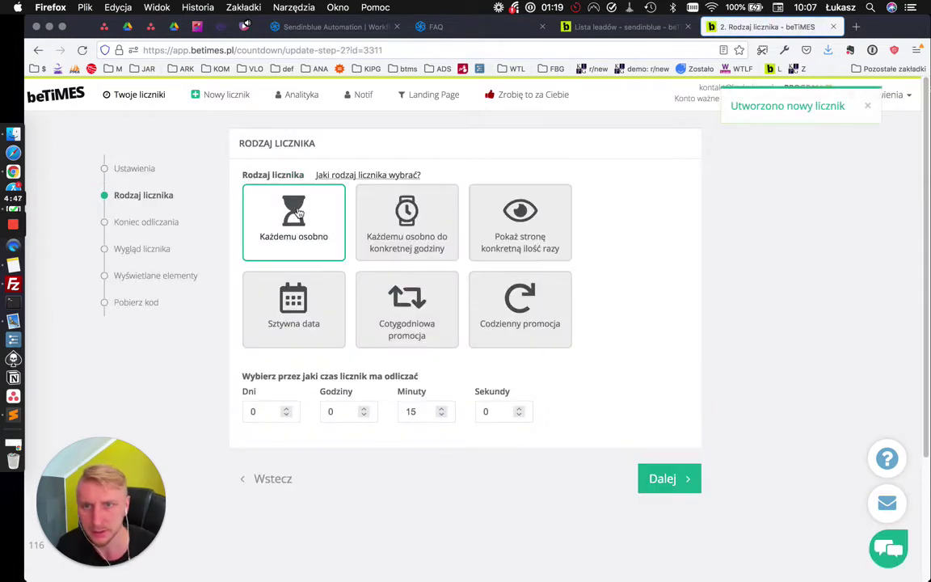
click(412, 411)
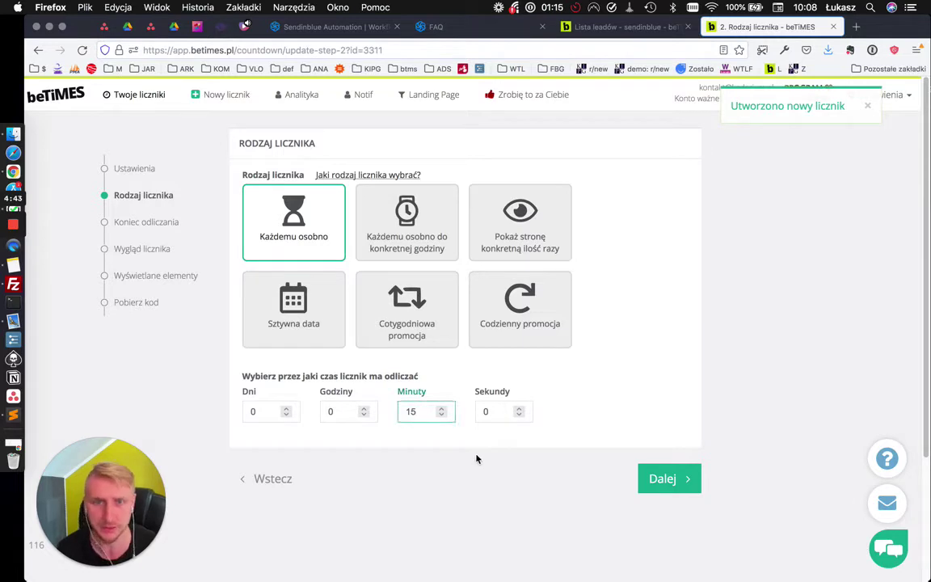
click(666, 478)
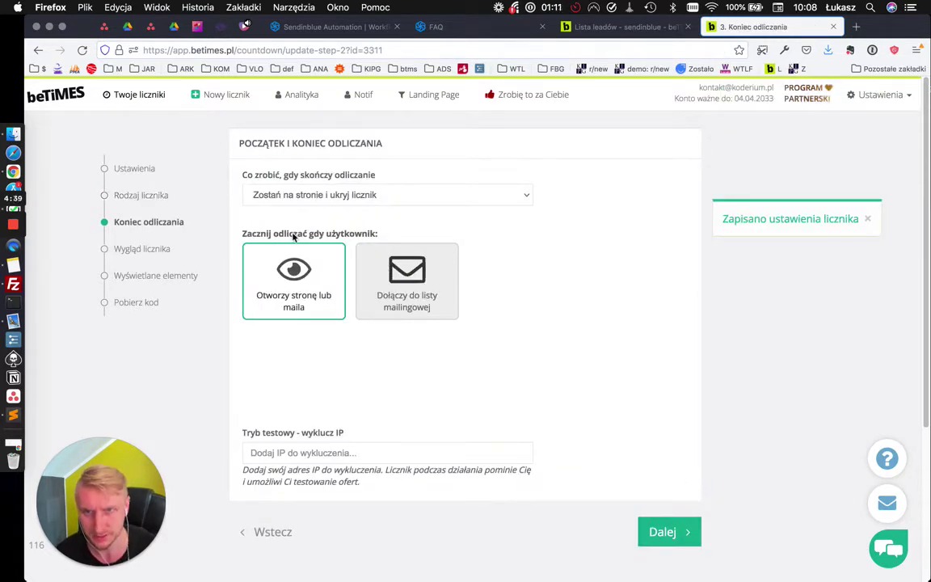
Start the countdown when a user joins a mailing list, using a Webhook integration
click(364, 263)
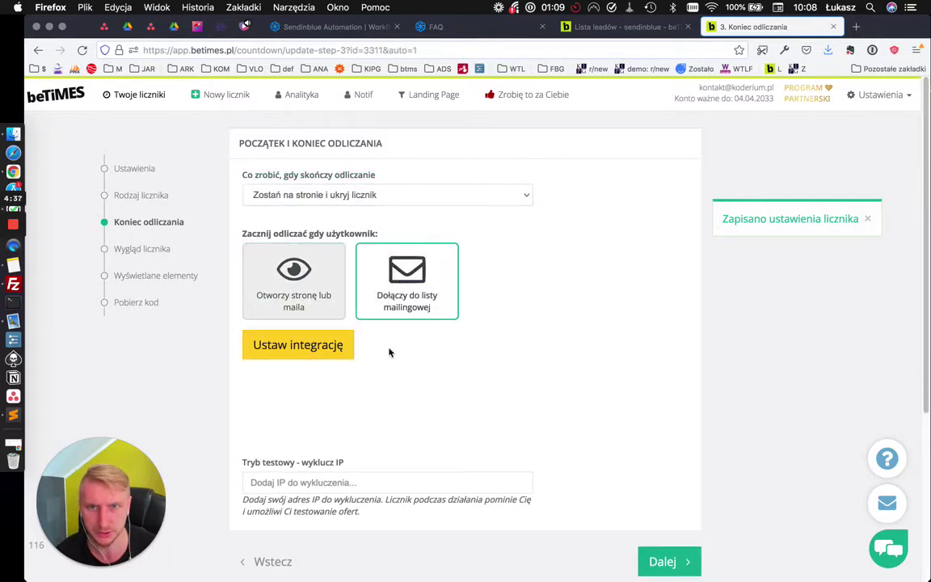
click(309, 346)
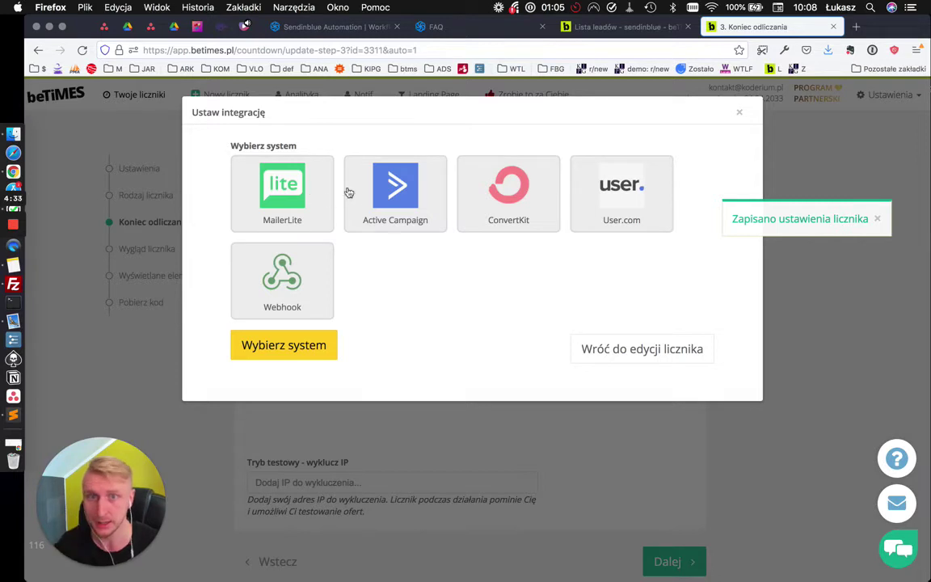
click(299, 287)
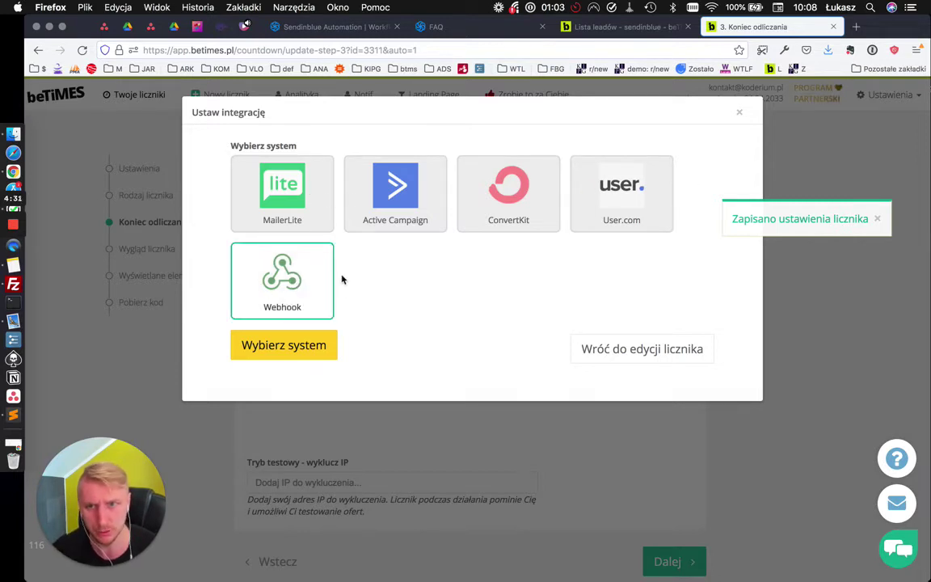
click(295, 345)
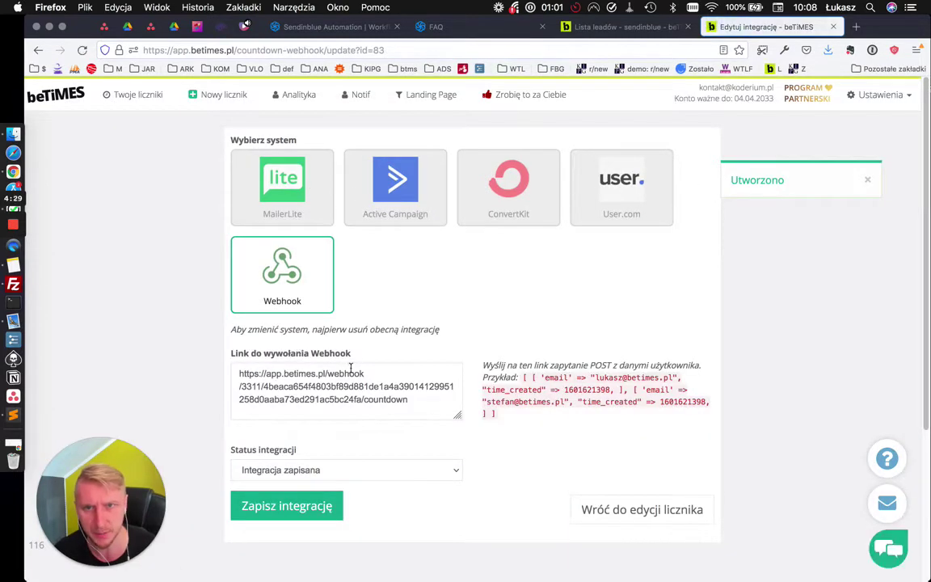
Save the Webhook integration and select its generated call link
click(315, 507)
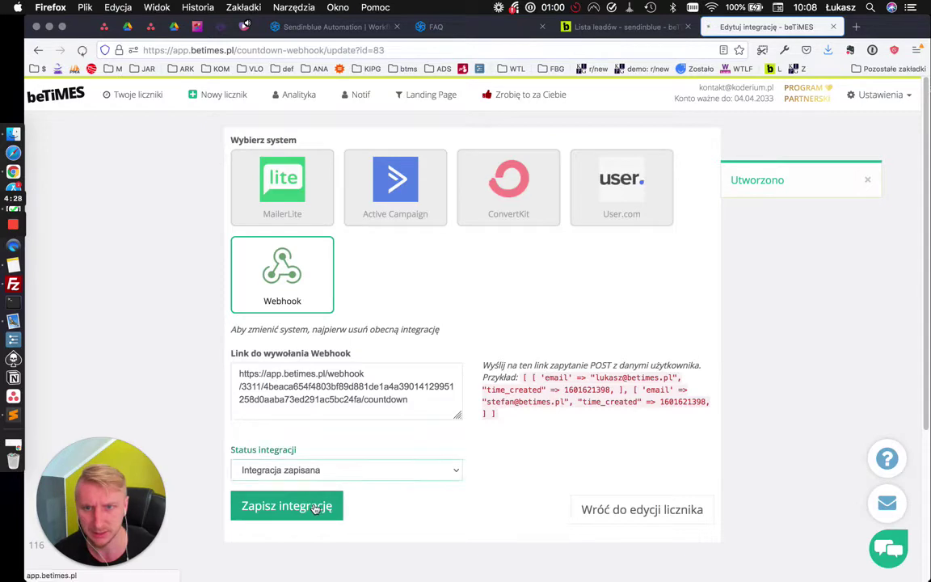
triple_click(338, 373)
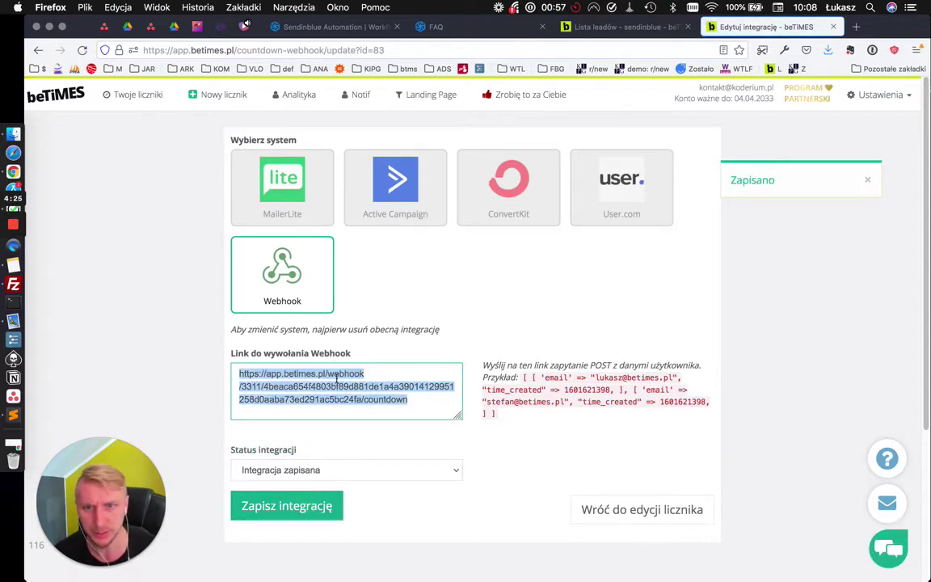
click(325, 27)
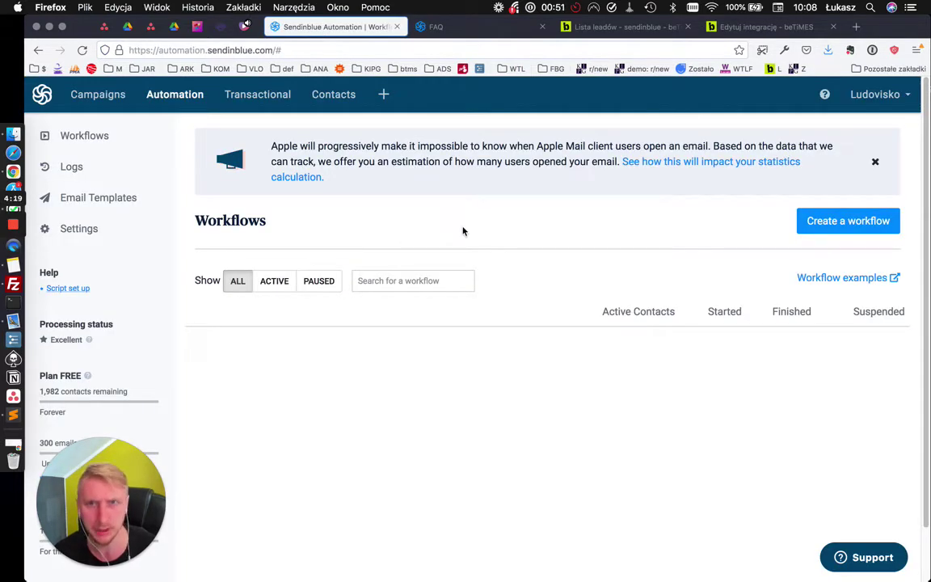
Create a custom Sendinblue workflow named 'automatyzacja betimes' and open its editor
click(847, 221)
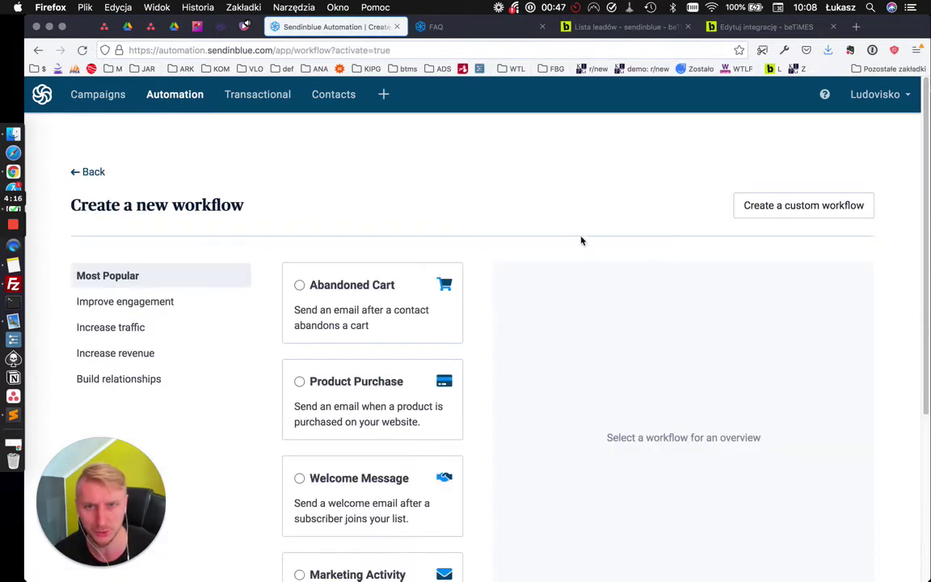
scroll(632, 303, down, 2)
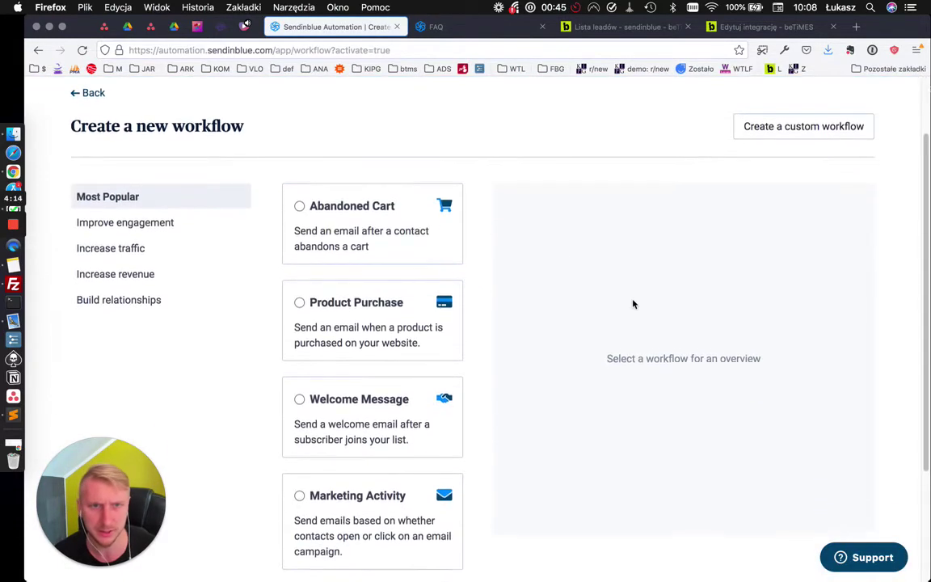
scroll(632, 303, up, 2)
click(780, 205)
click(415, 257)
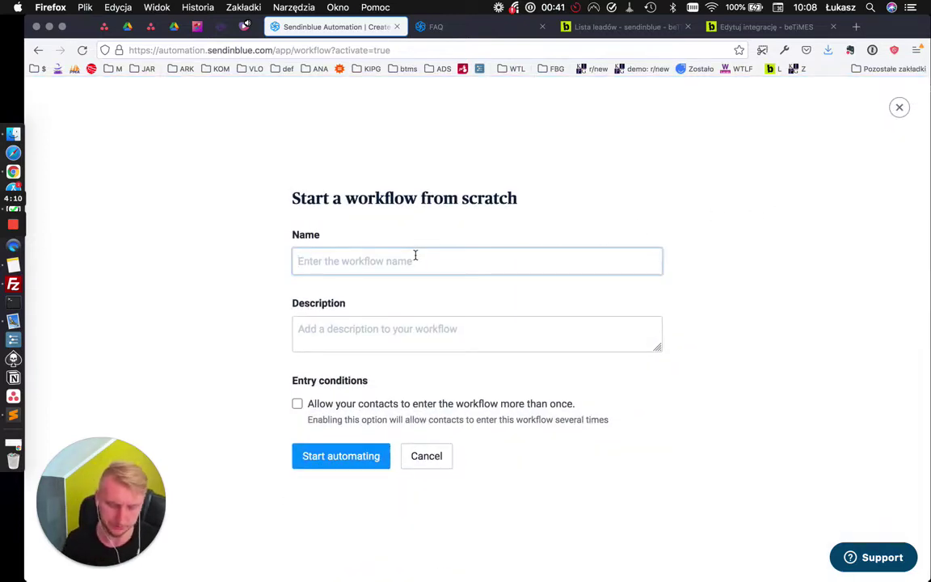
text(automatyzacja betimes)
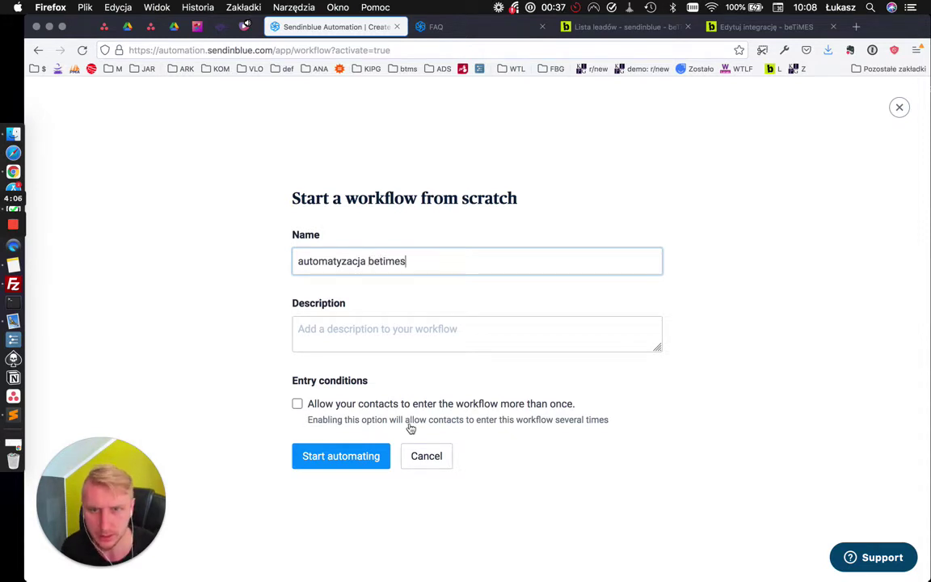
click(358, 457)
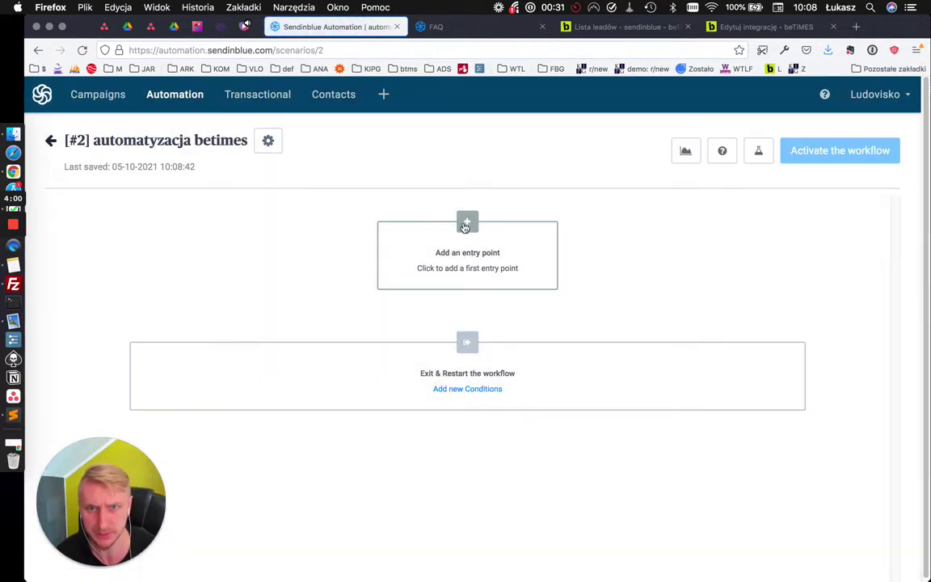
Set the entry point to 'A contact is added to a list' with [#2] Your first list
click(467, 223)
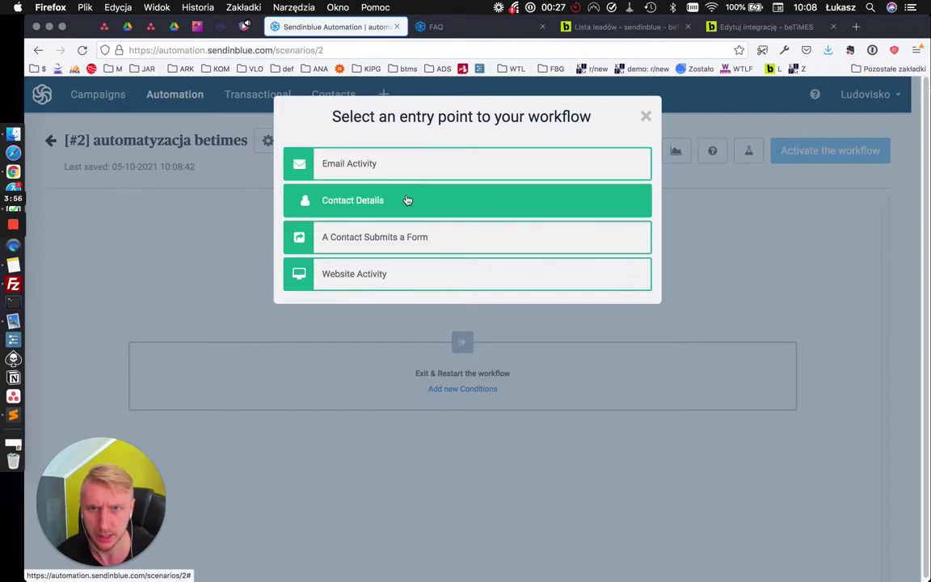
click(399, 172)
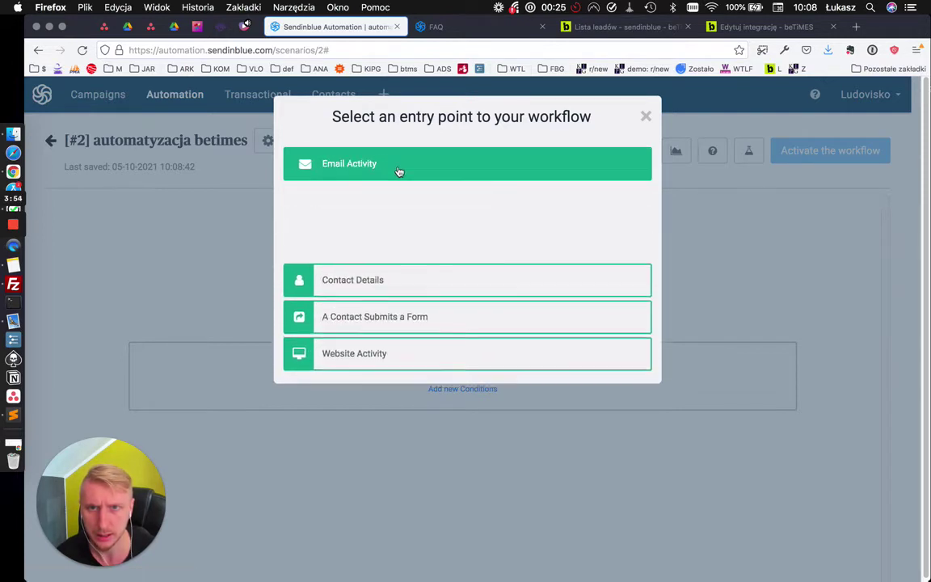
click(380, 276)
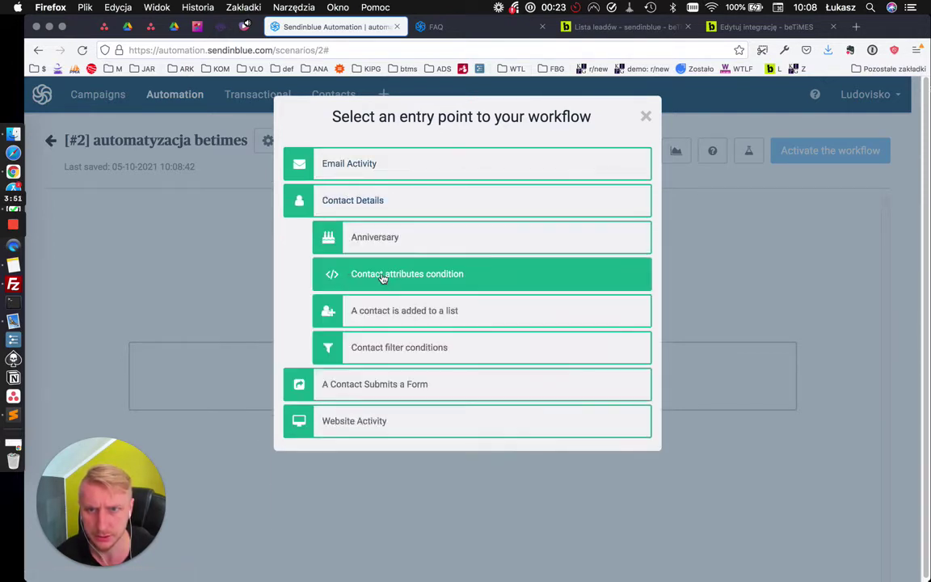
click(415, 317)
click(380, 214)
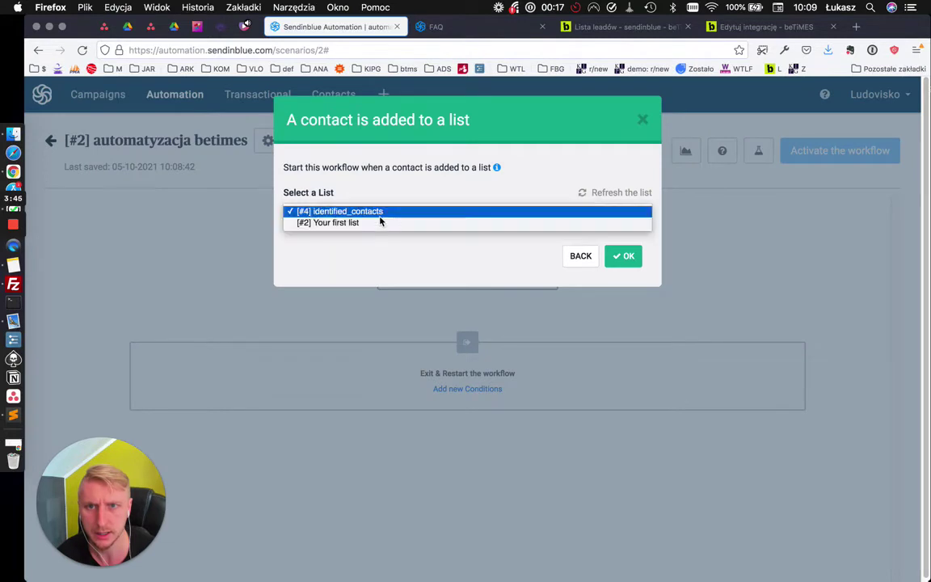
click(376, 211)
click(371, 220)
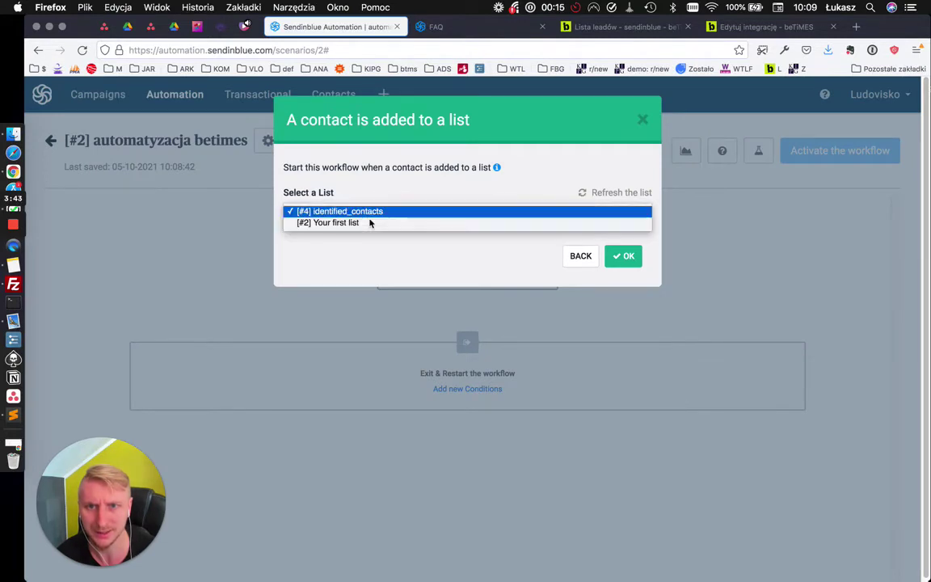
click(369, 224)
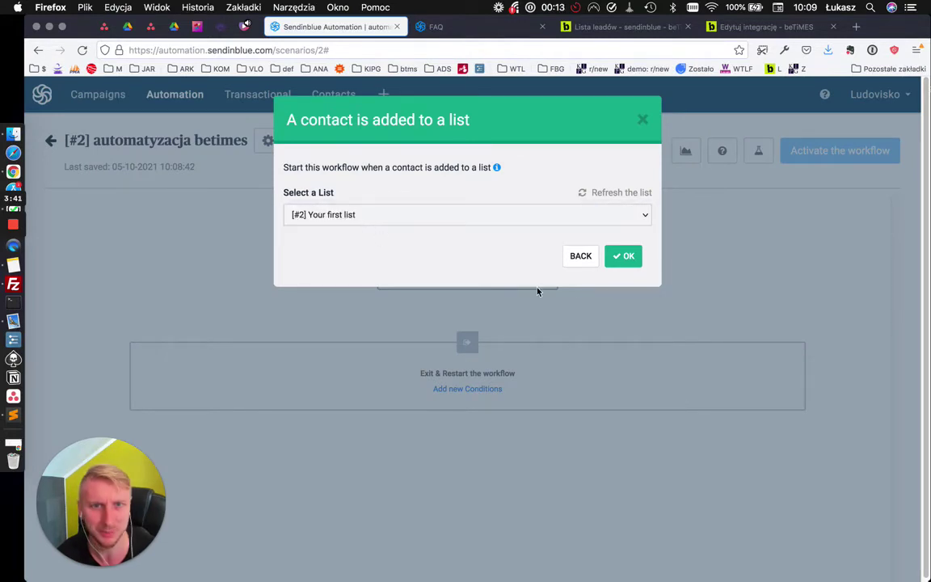
click(624, 256)
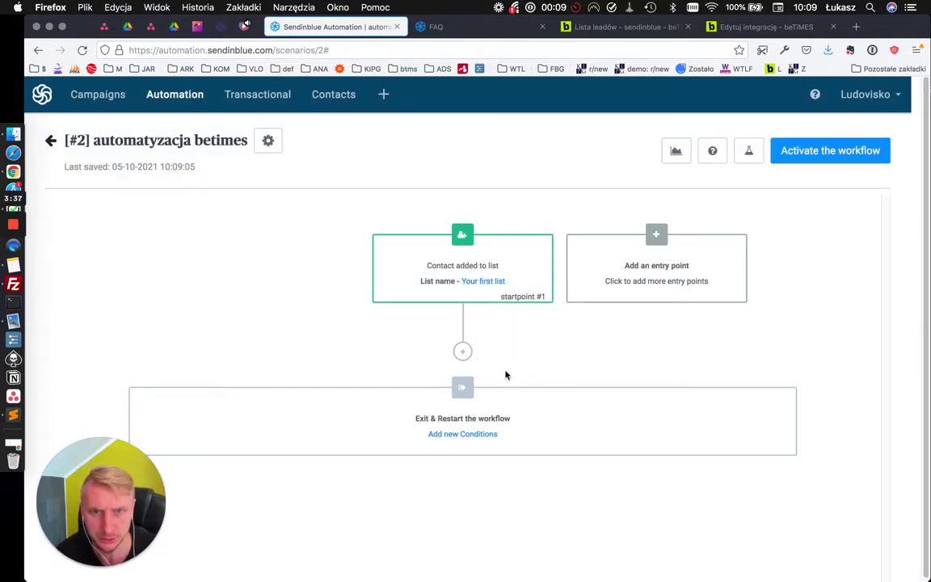
Add a Call a Webhook step using the beTiMES /countdown webhook URL
click(463, 352)
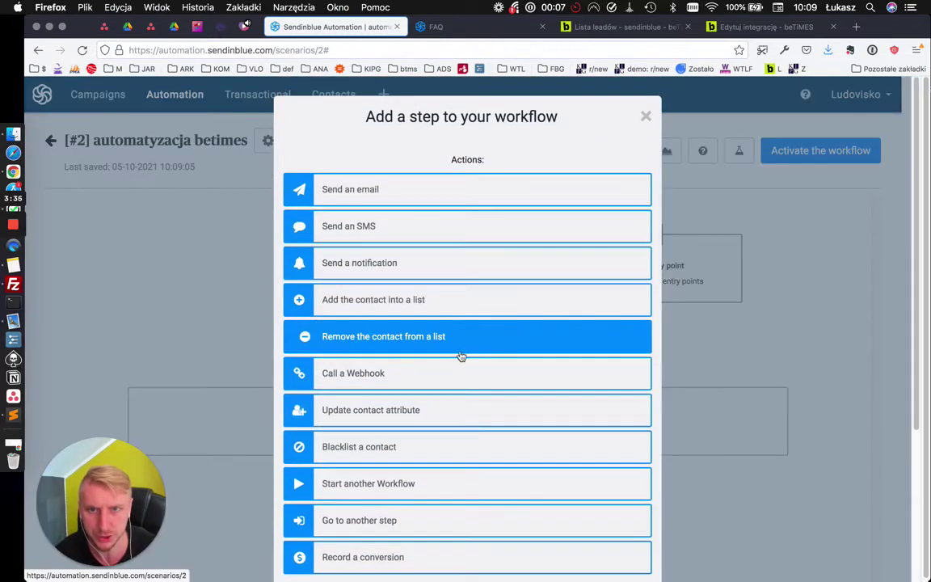
click(398, 374)
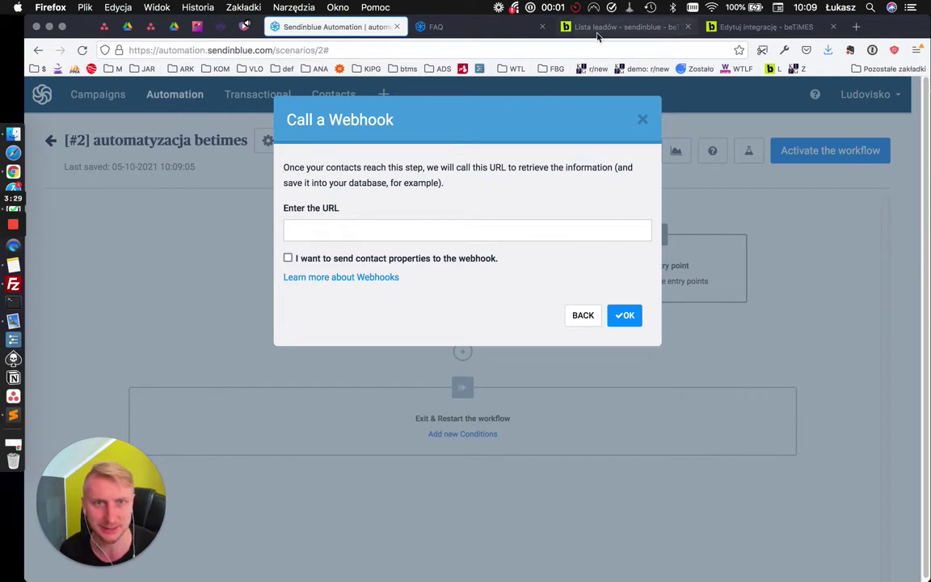
click(748, 27)
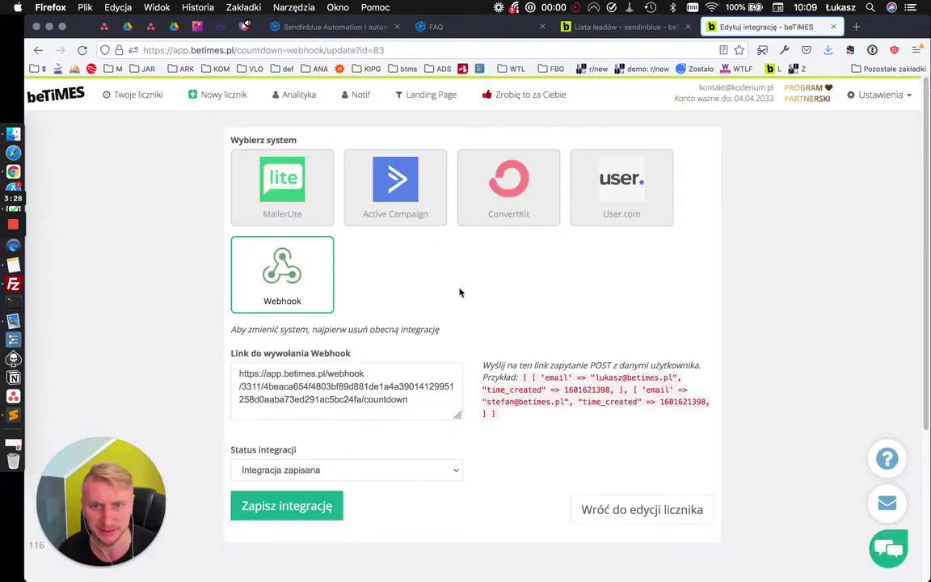
triple_click(425, 401)
click(332, 27)
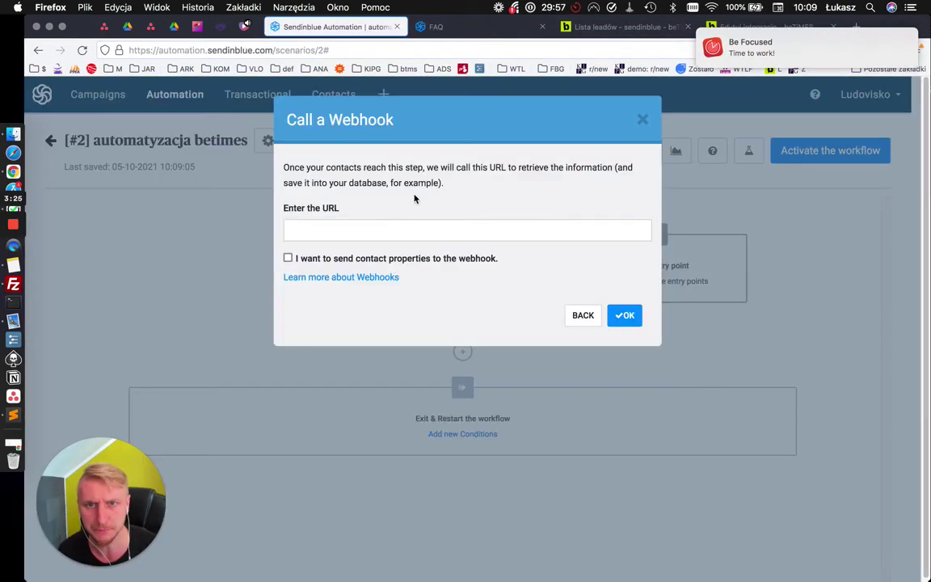
click(398, 229)
key(super+v)
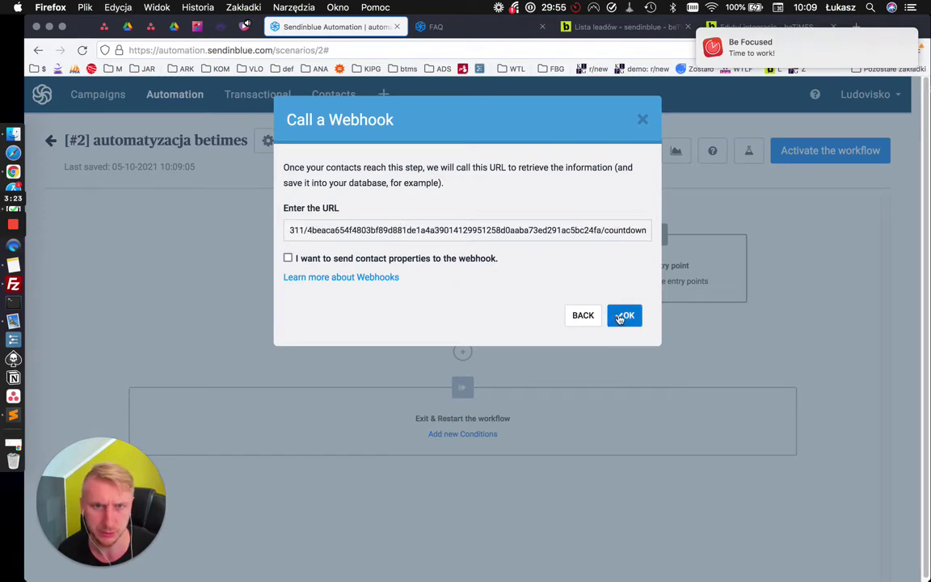
click(622, 316)
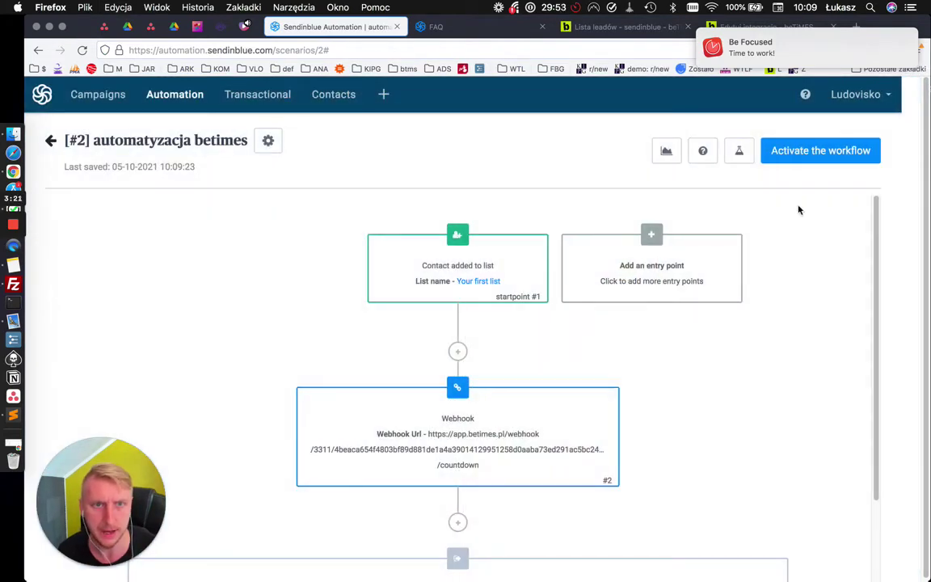
scroll(714, 319, down, 1)
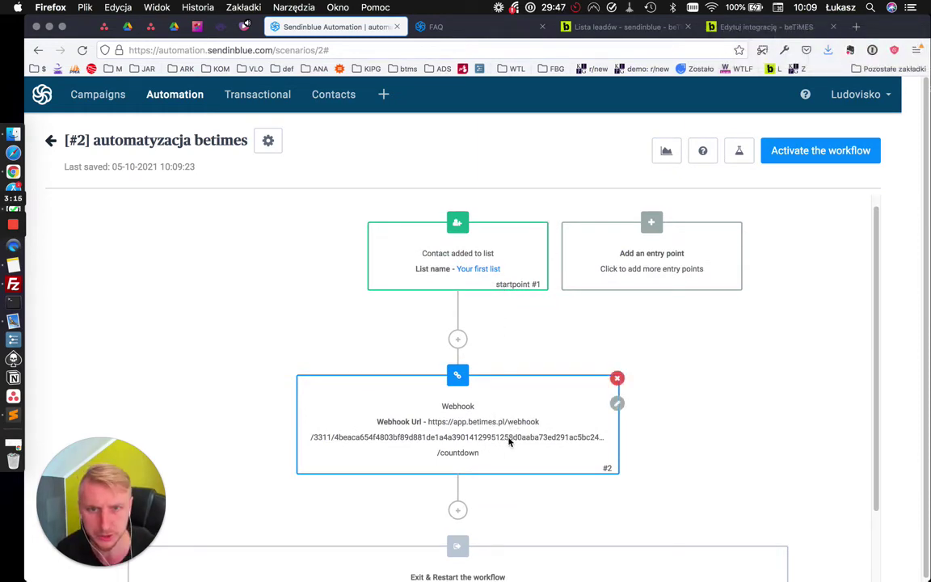
Activate the automatyzacja betimes workflow and refresh the workflows list
click(788, 158)
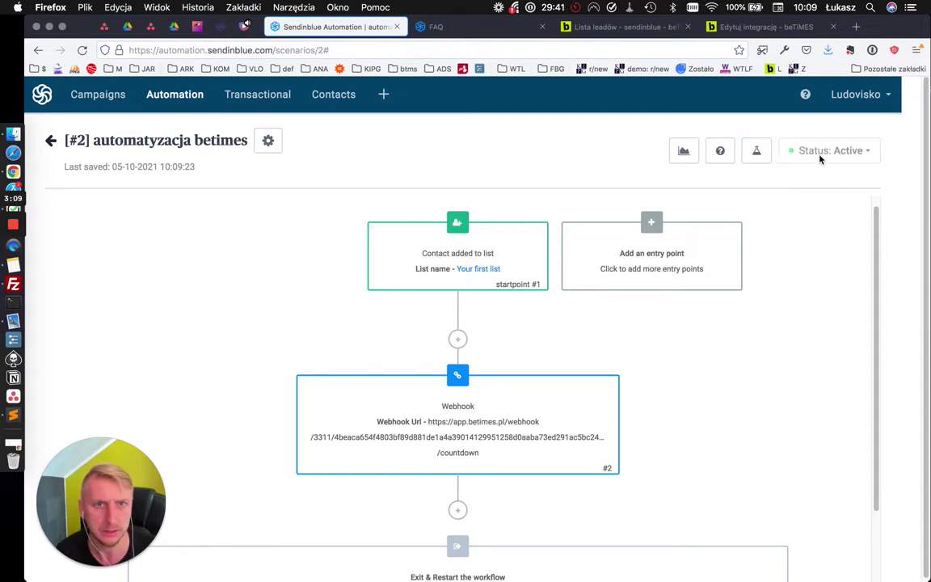
click(50, 140)
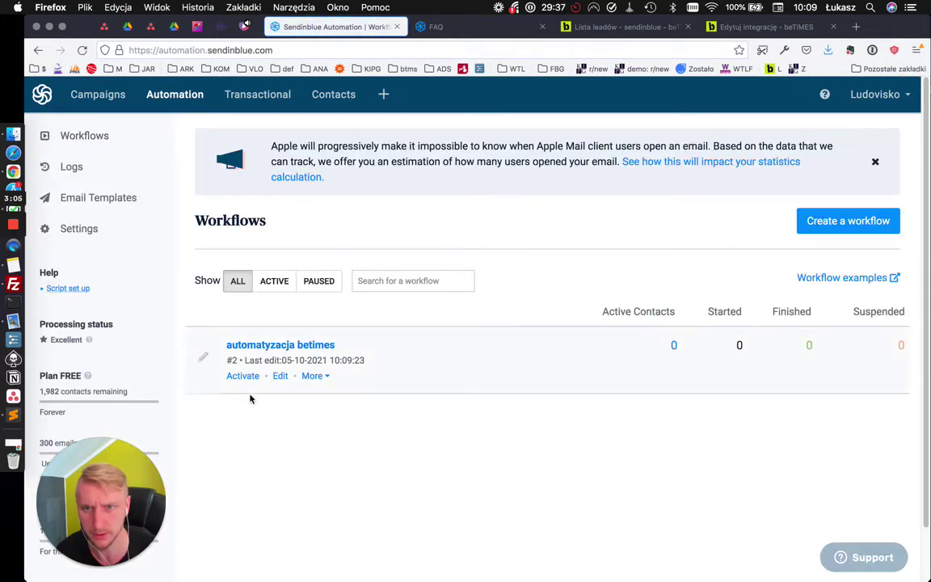
click(248, 378)
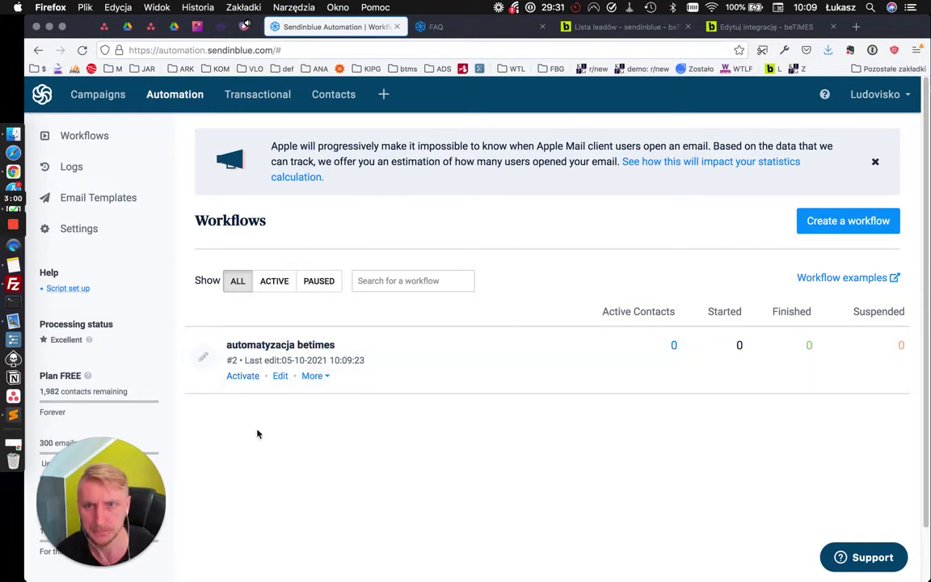
click(81, 50)
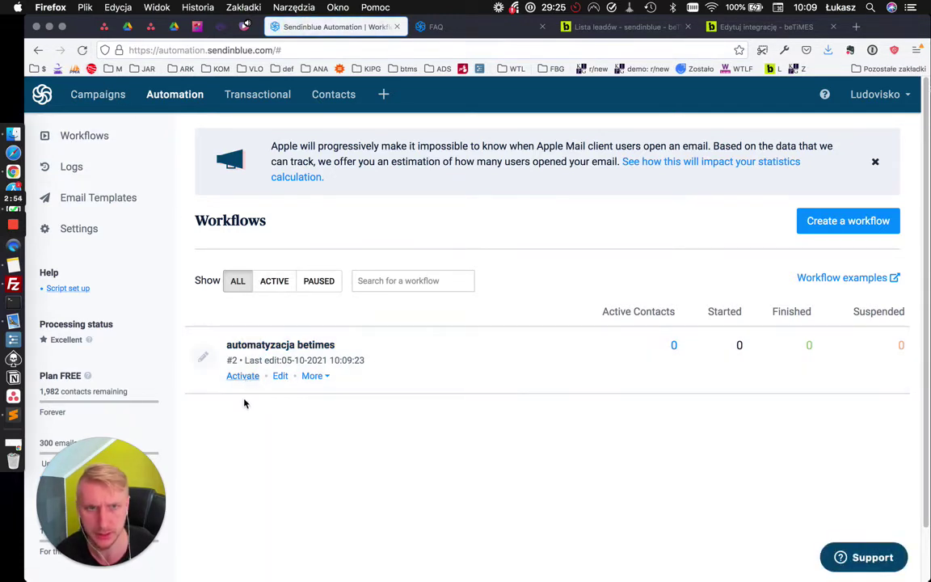
Cancel the Pause dialog so the workflow stays active, then go to Contacts
click(283, 376)
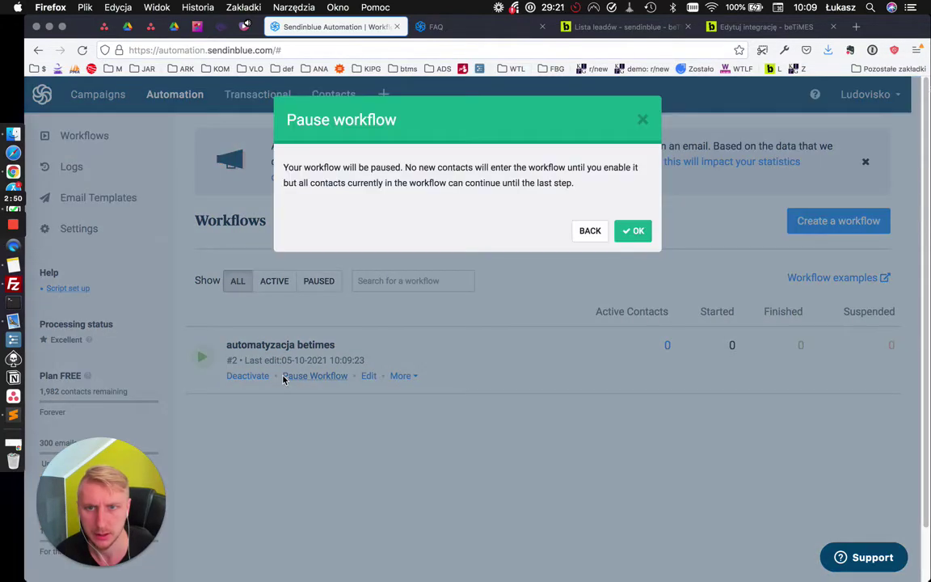
click(588, 231)
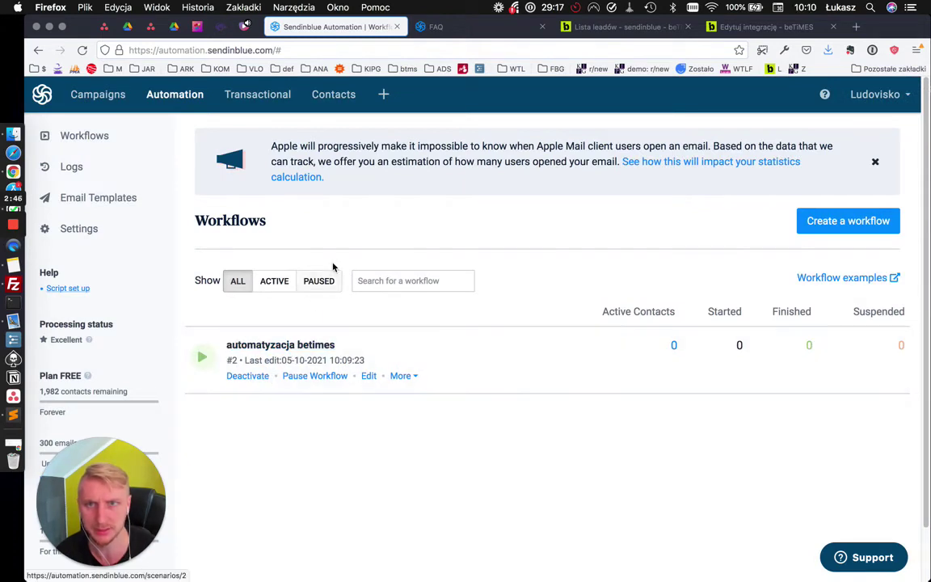
click(334, 94)
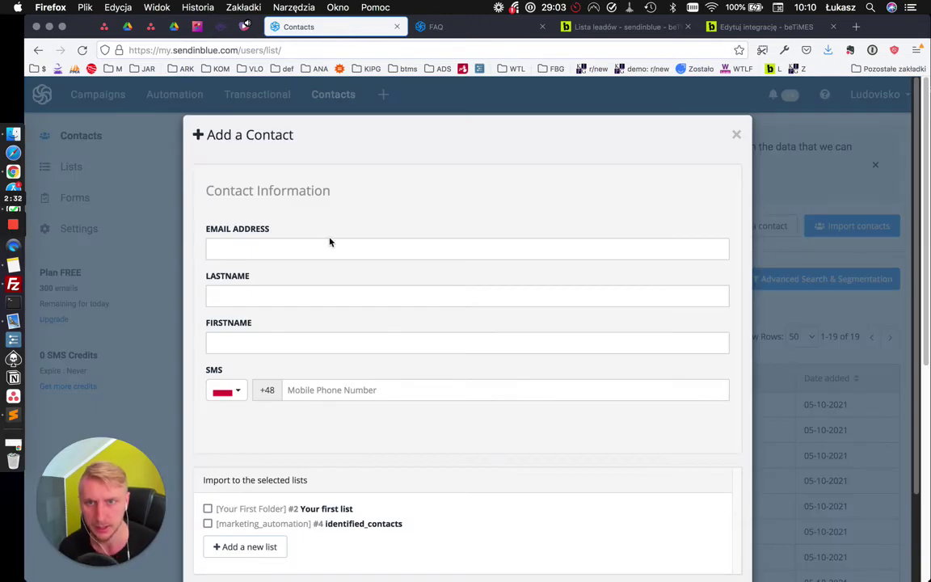
Add a test contact's e-mail and last name, tick Your first list, and save
click(328, 242)
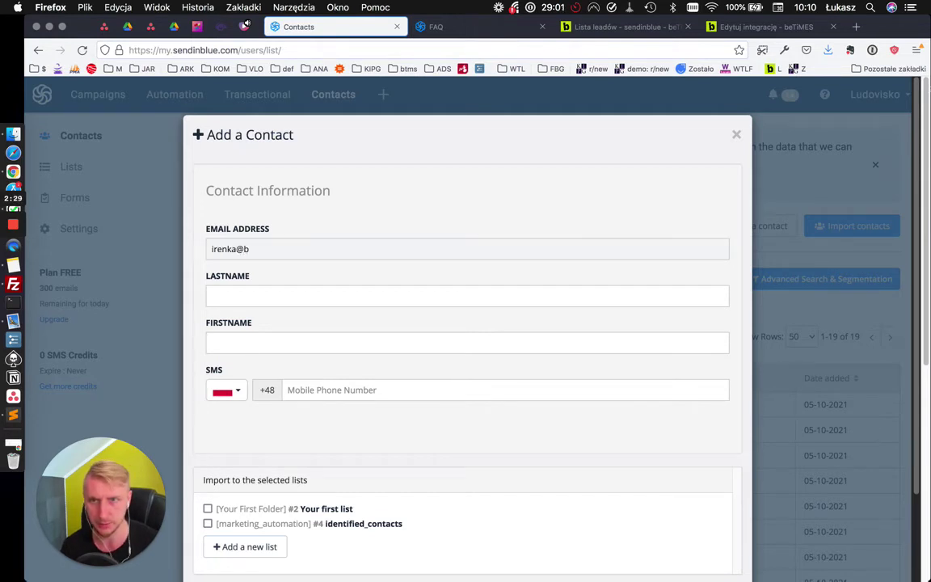
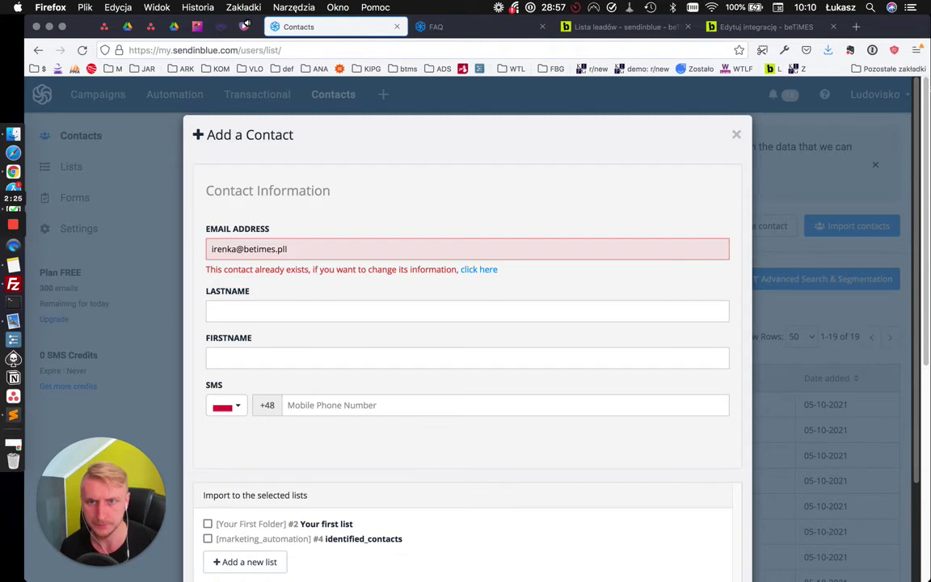
double_click(223, 249)
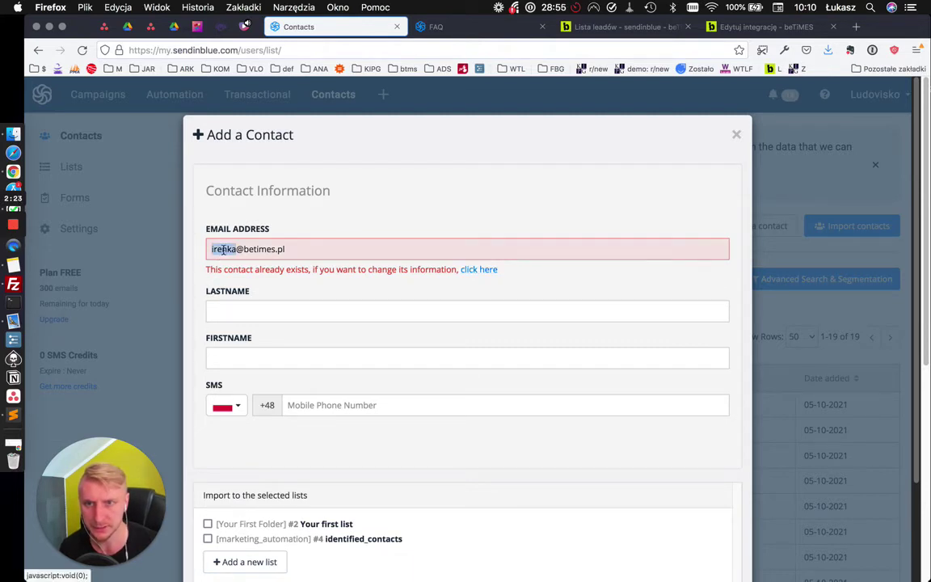
text(kasia)
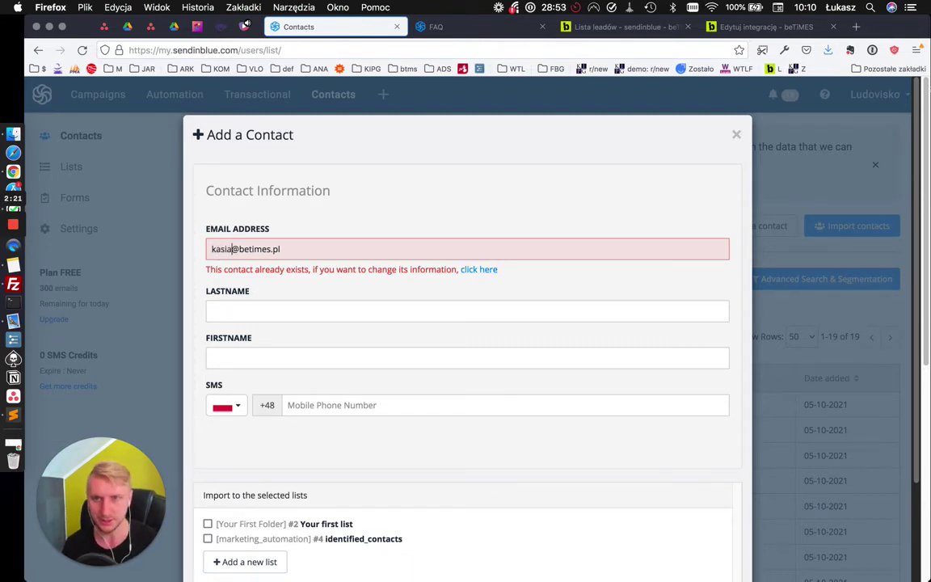
click(248, 320)
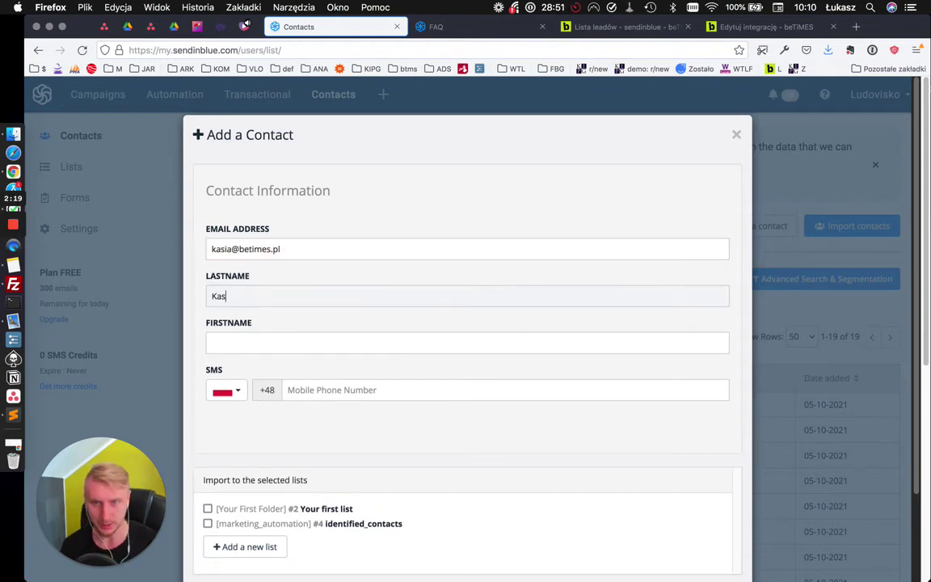
scroll(339, 461, down, 2)
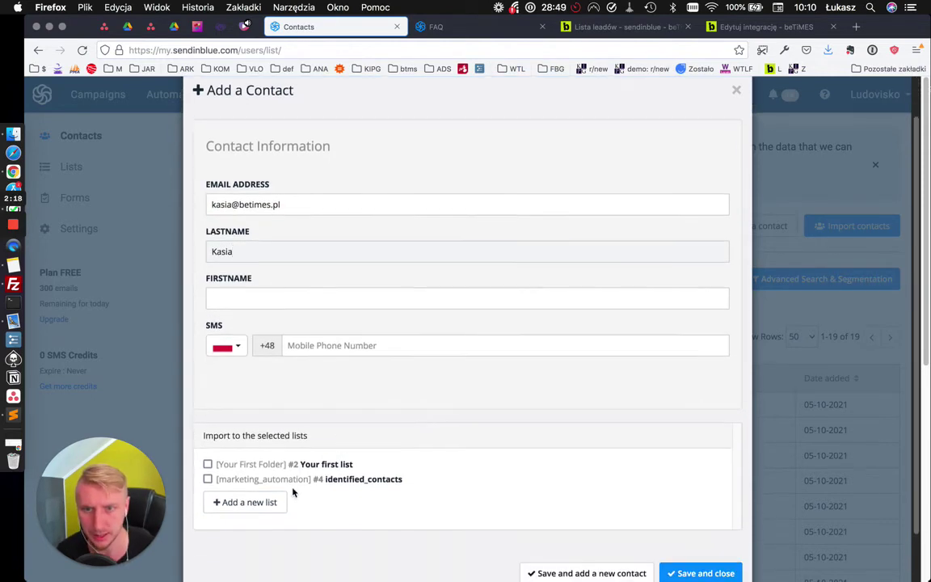
click(245, 465)
scroll(430, 452, down, 2)
click(713, 523)
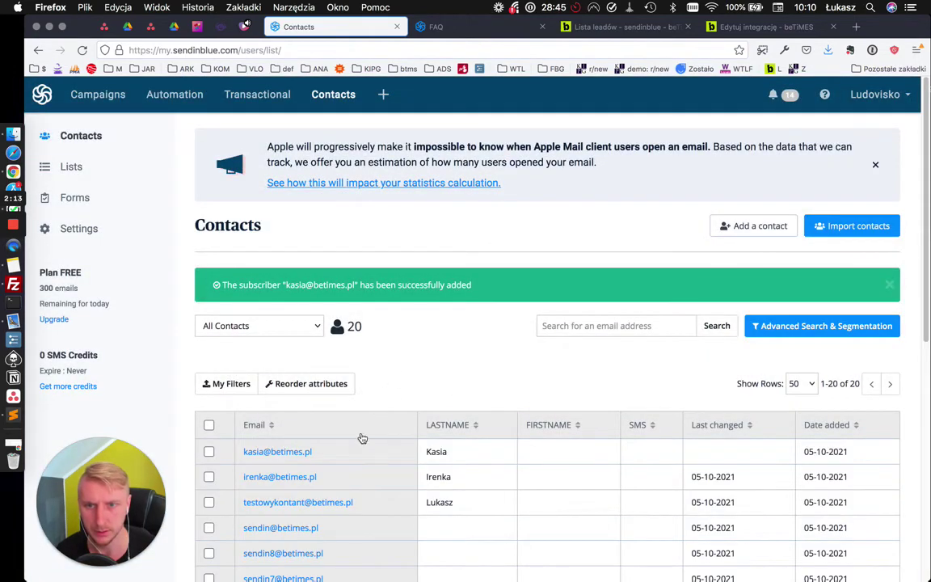
Open the licznik sendinblue lead list from Twoje liczniki and reload it
click(734, 28)
click(181, 207)
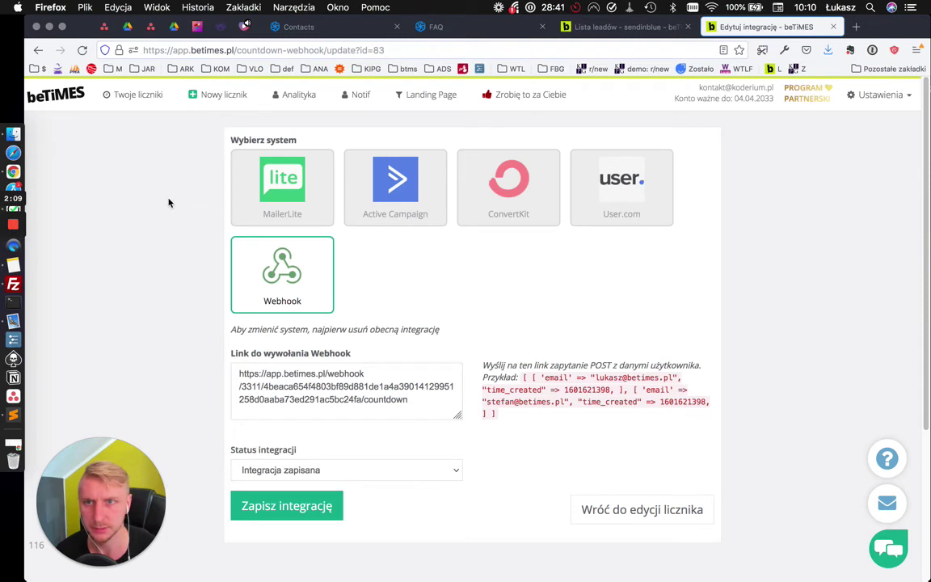
click(144, 94)
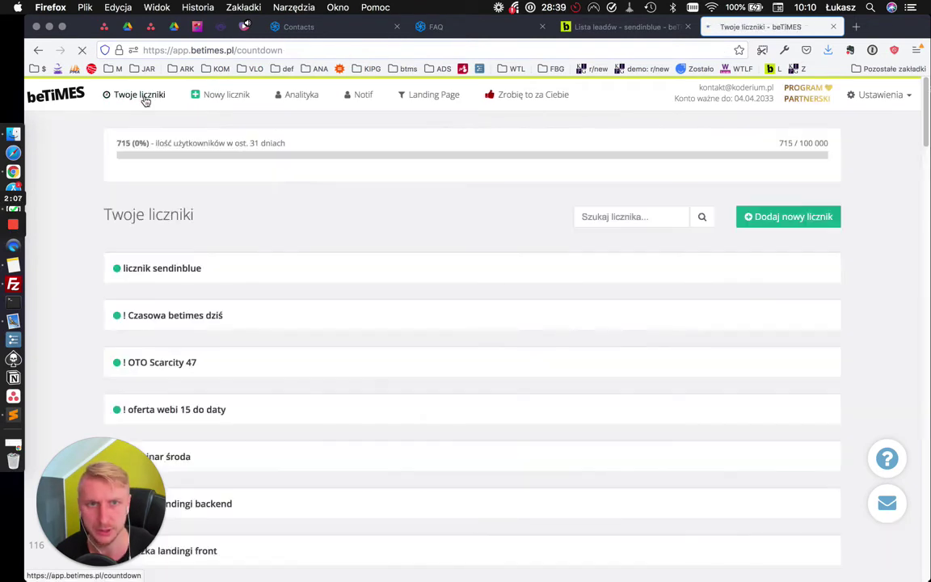
mouse_move(650, 272)
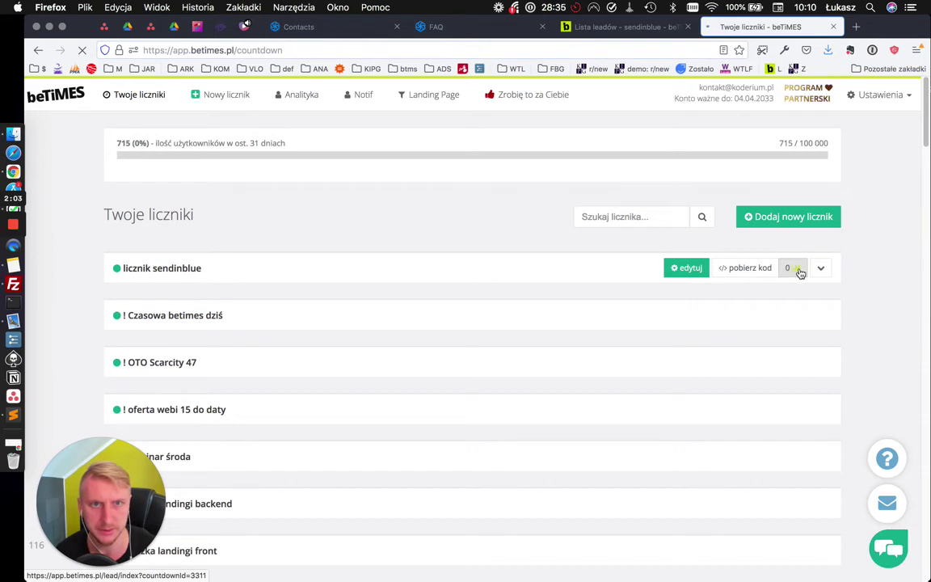
click(798, 270)
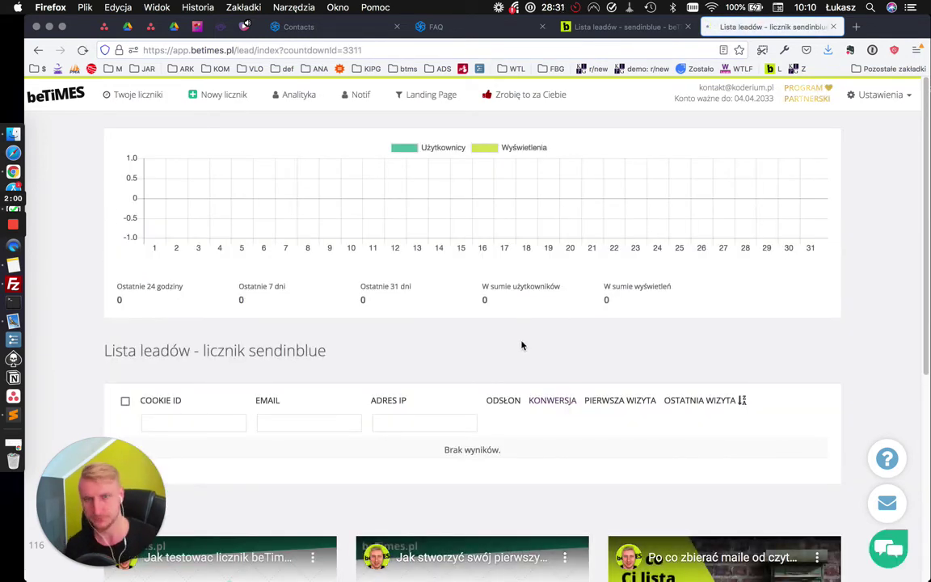
key(super+r)
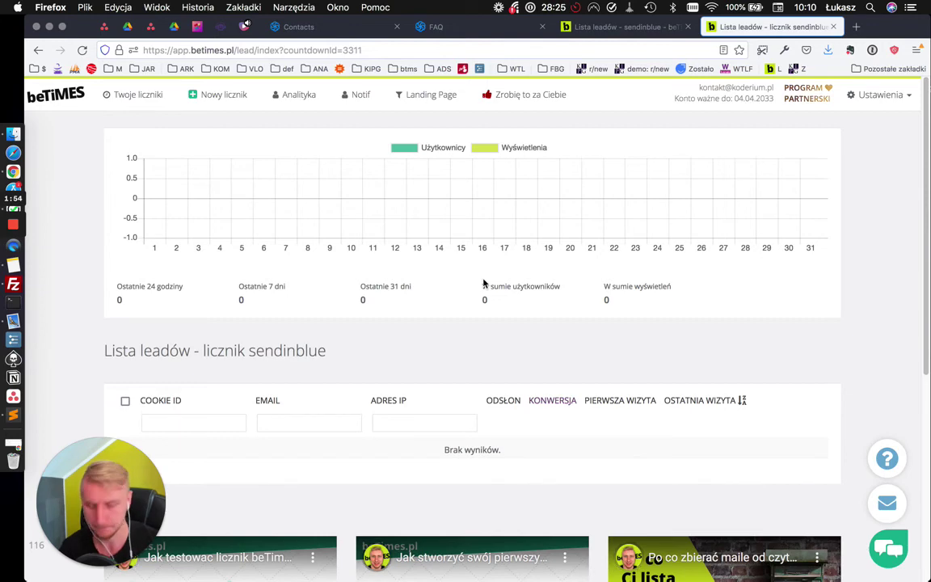
key(super+r)
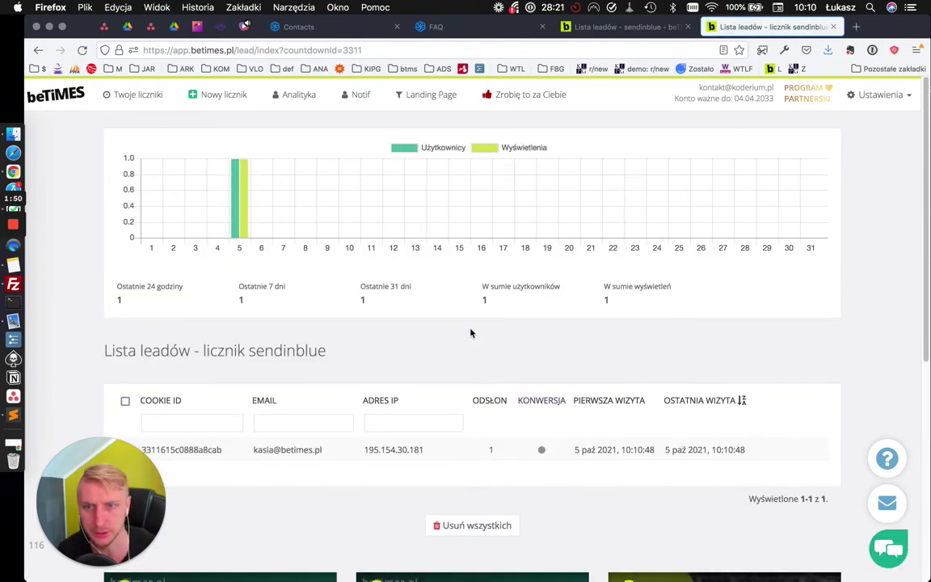
Inspect the single lead's first-visit time, 5 paź 2021, 10:10:48
scroll(469, 330, down, 1)
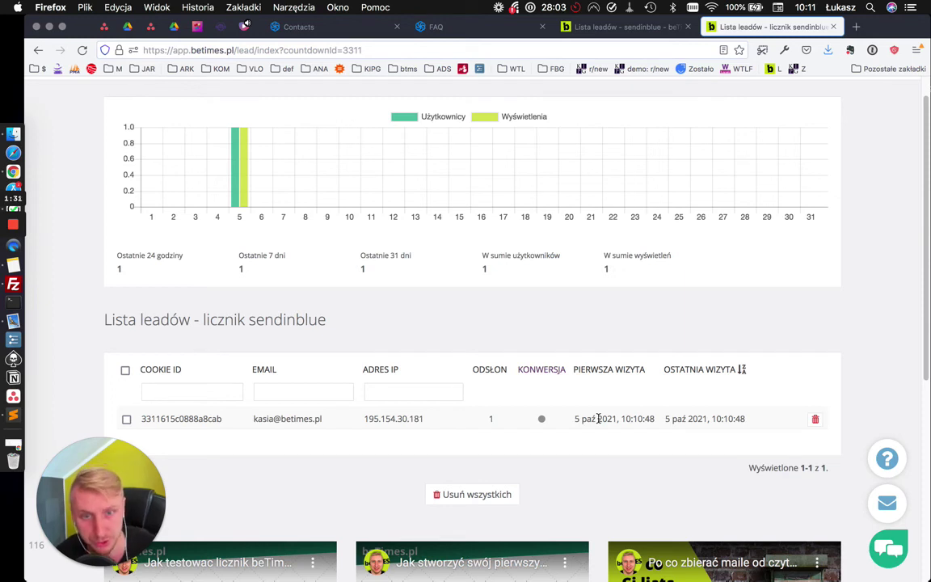
double_click(598, 418)
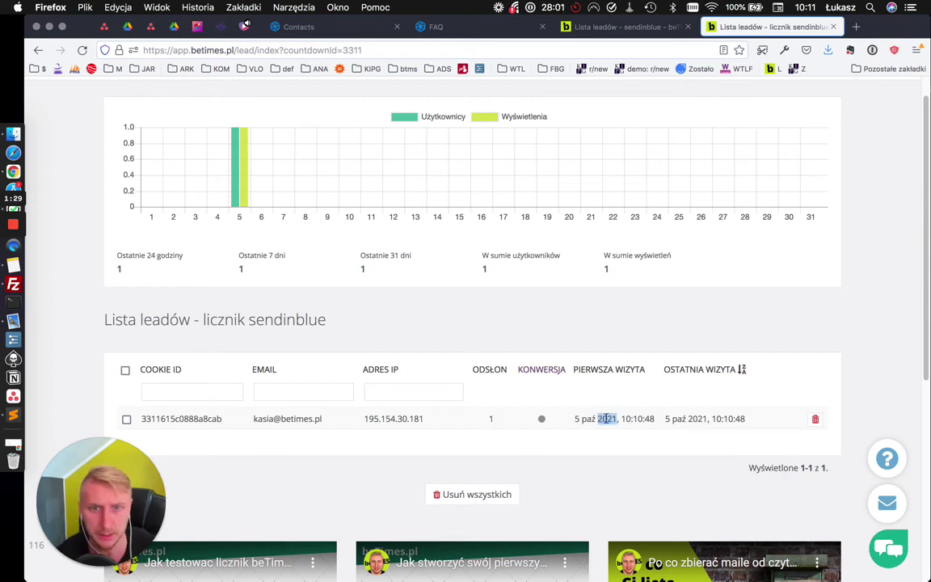
double_click(648, 418)
click(634, 449)
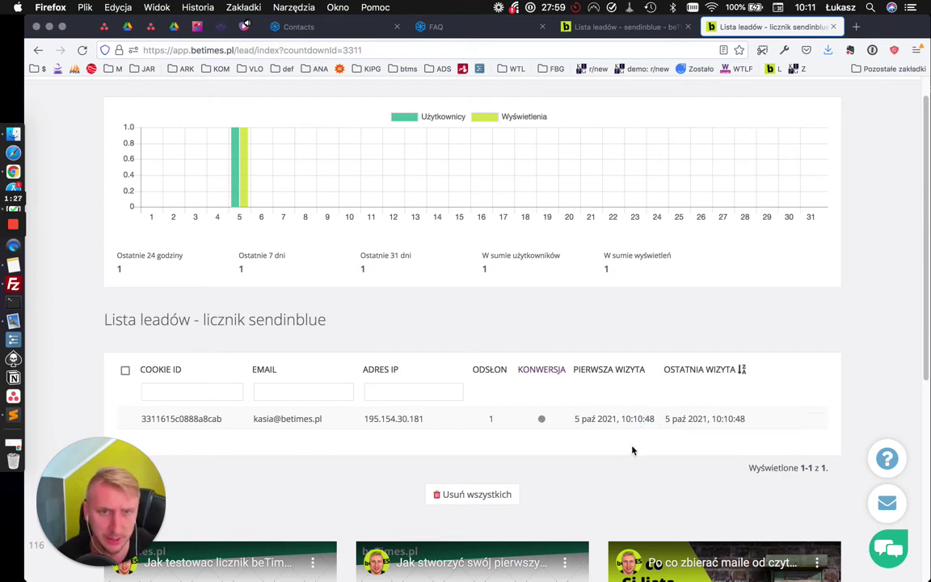
scroll(525, 436, down, 1)
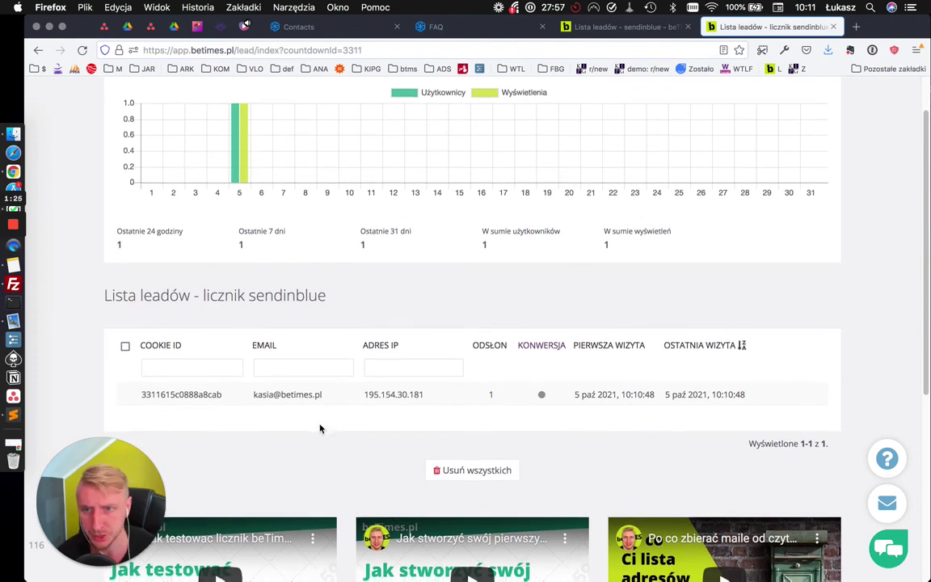
scroll(315, 424, down, 2)
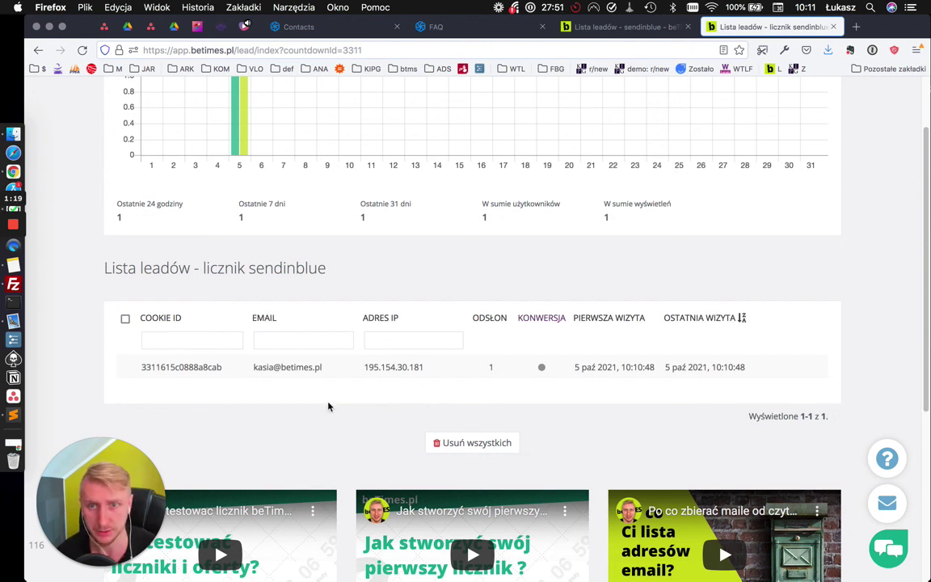
scroll(328, 405, up, 1)
scroll(329, 406, up, 1)
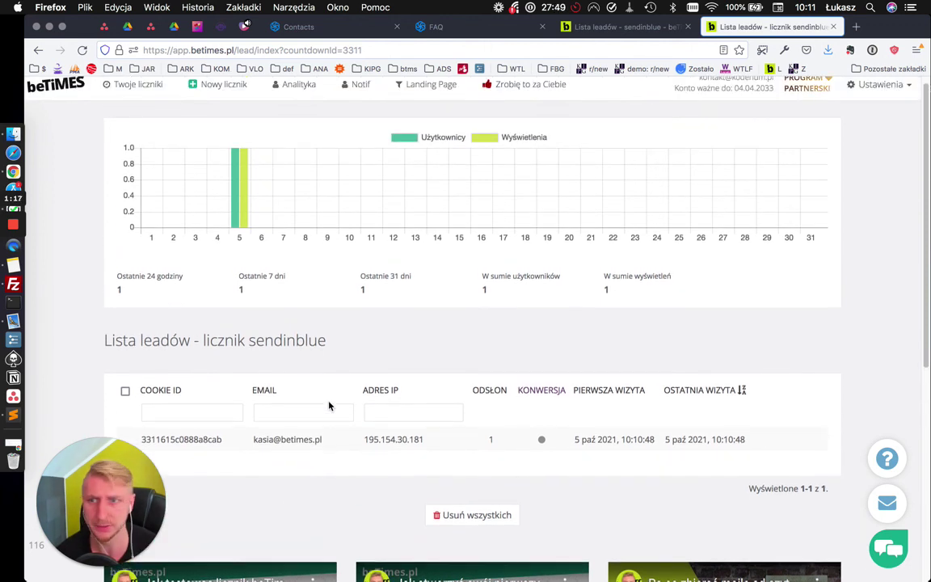